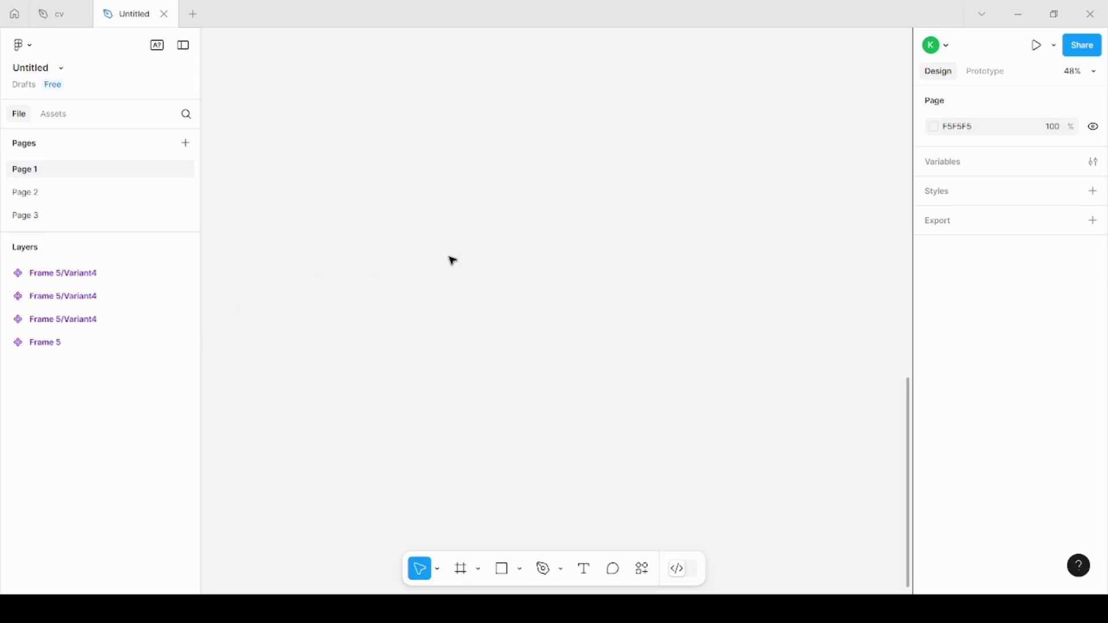
# Draw a circle with the Ellipse tool and give it a CD2096-to-FFA200 gradient fill
pyautogui.click(519, 569)
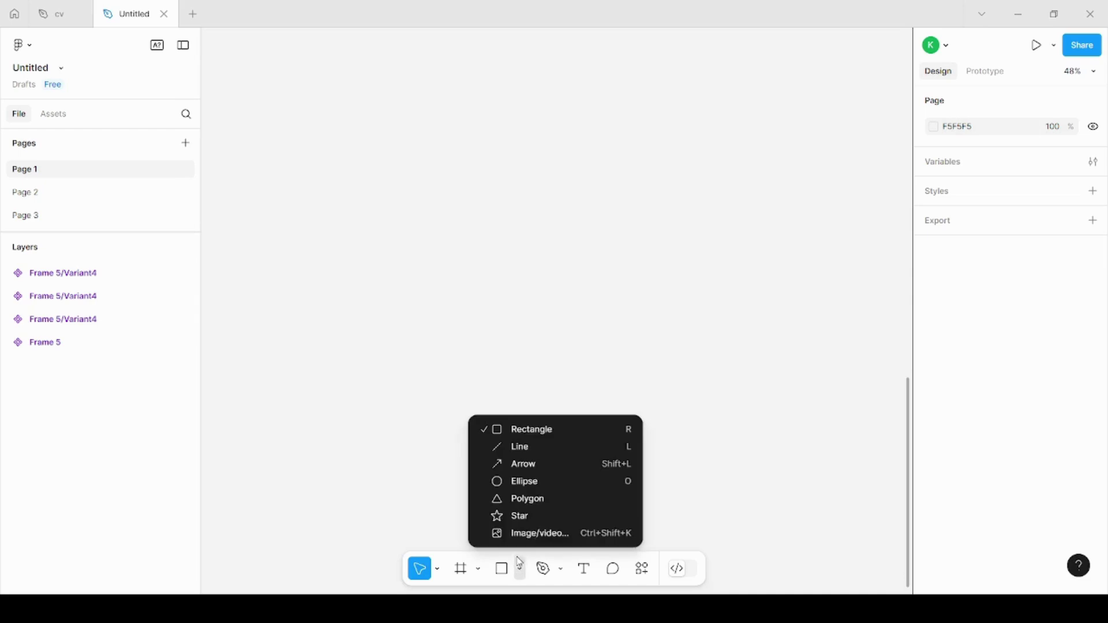
pyautogui.click(530, 481)
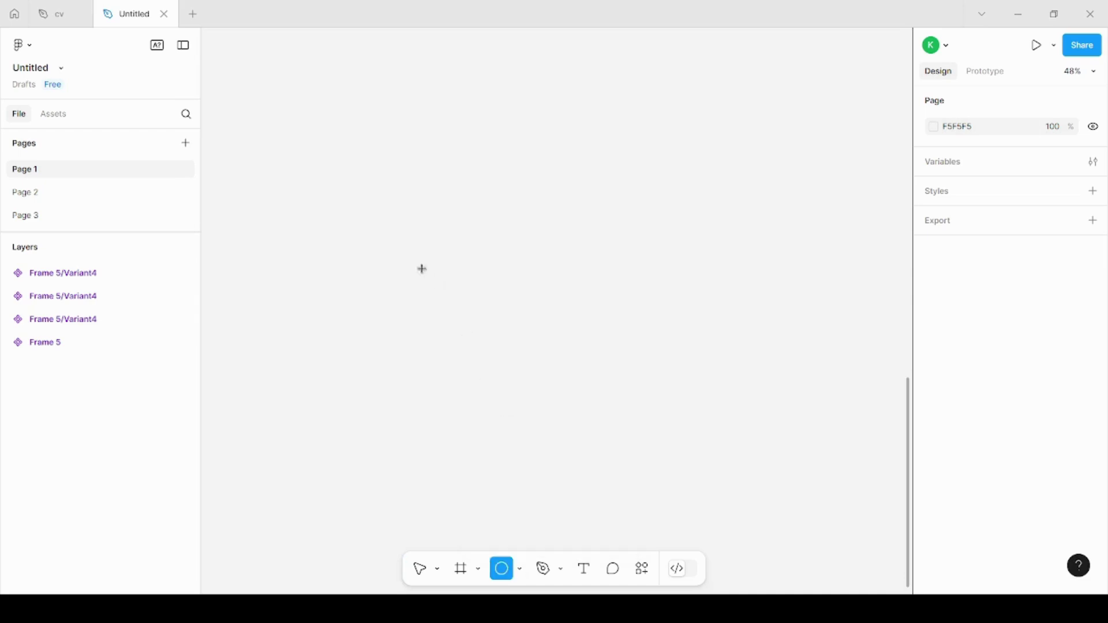
pyautogui.moveTo(448, 259); pyautogui.dragTo(562, 370)
pyautogui.moveTo(931, 441)
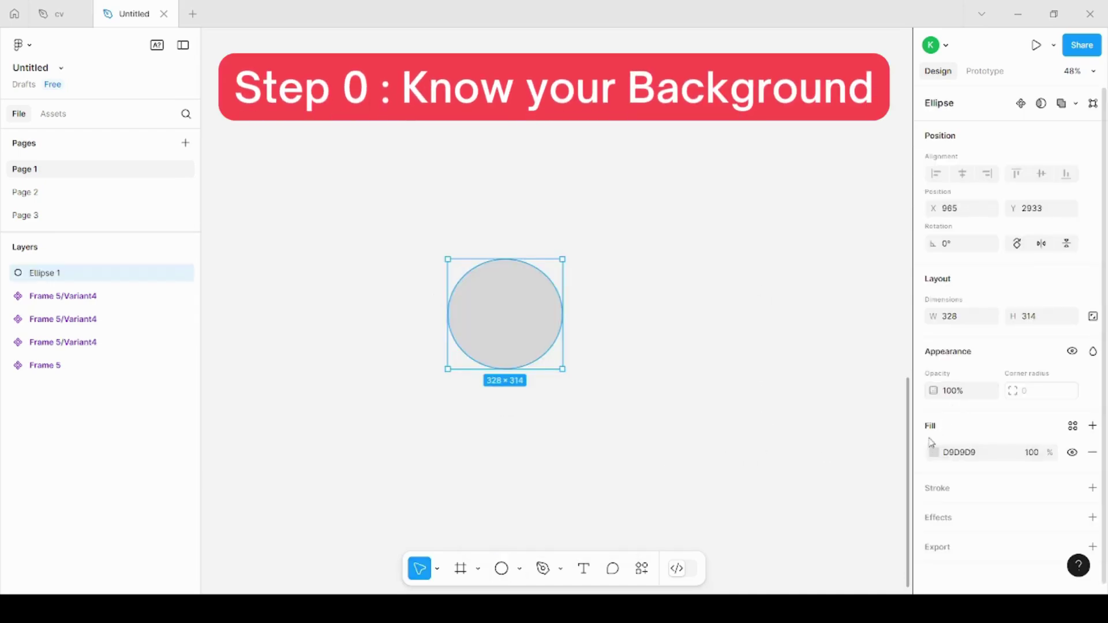
pyautogui.click(934, 453)
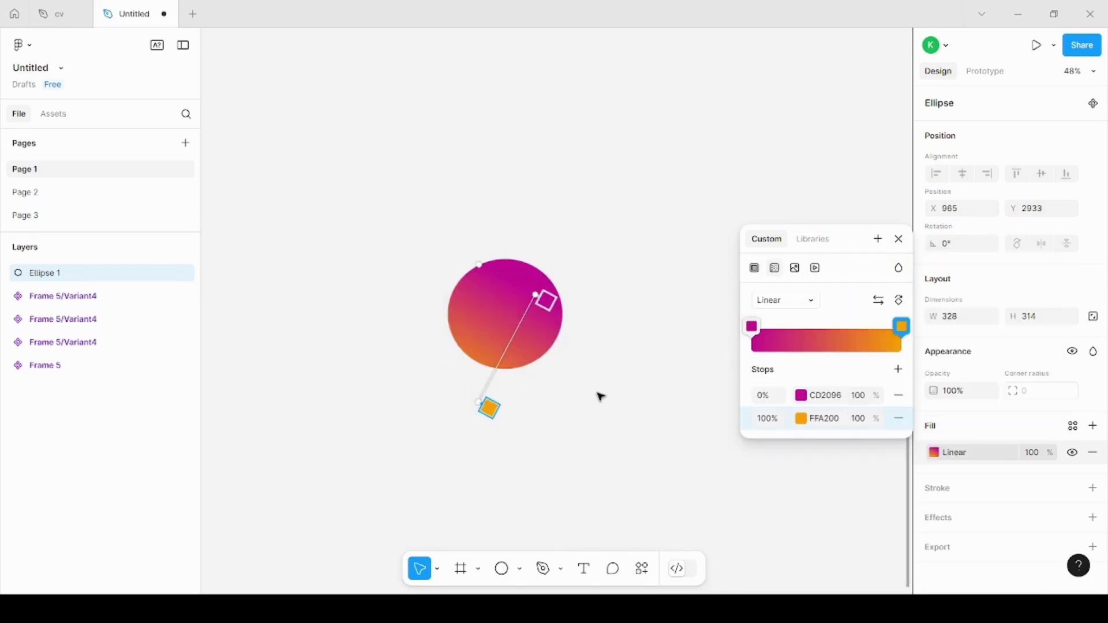
pyautogui.press('Escape')
pyautogui.press('Escape')
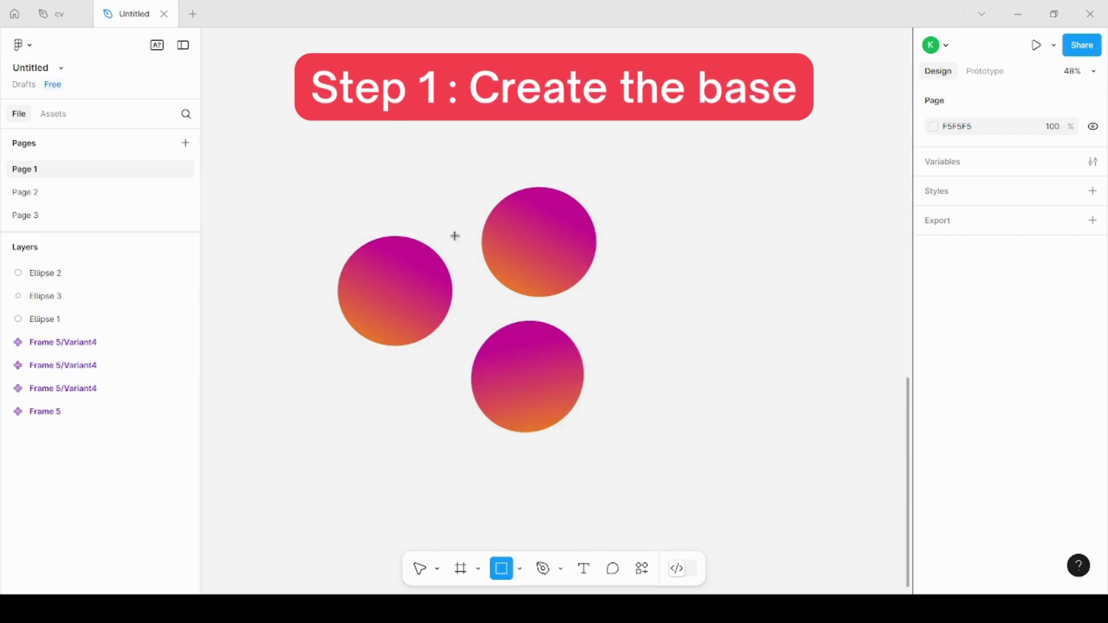
# Draw a rounded rectangle over the circles and fill it pure white FFFFFF
pyautogui.moveTo(396, 227)
pyautogui.mouseDown()
pyautogui.moveTo(535, 280)
pyautogui.moveTo(551, 387)
pyautogui.mouseUp()
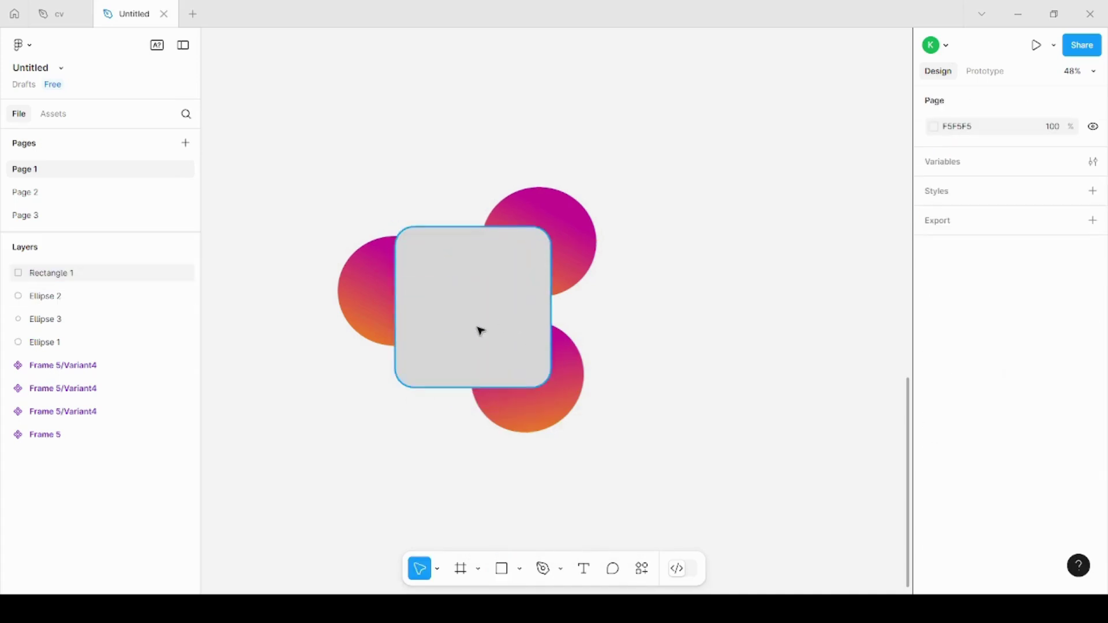
pyautogui.click(480, 330)
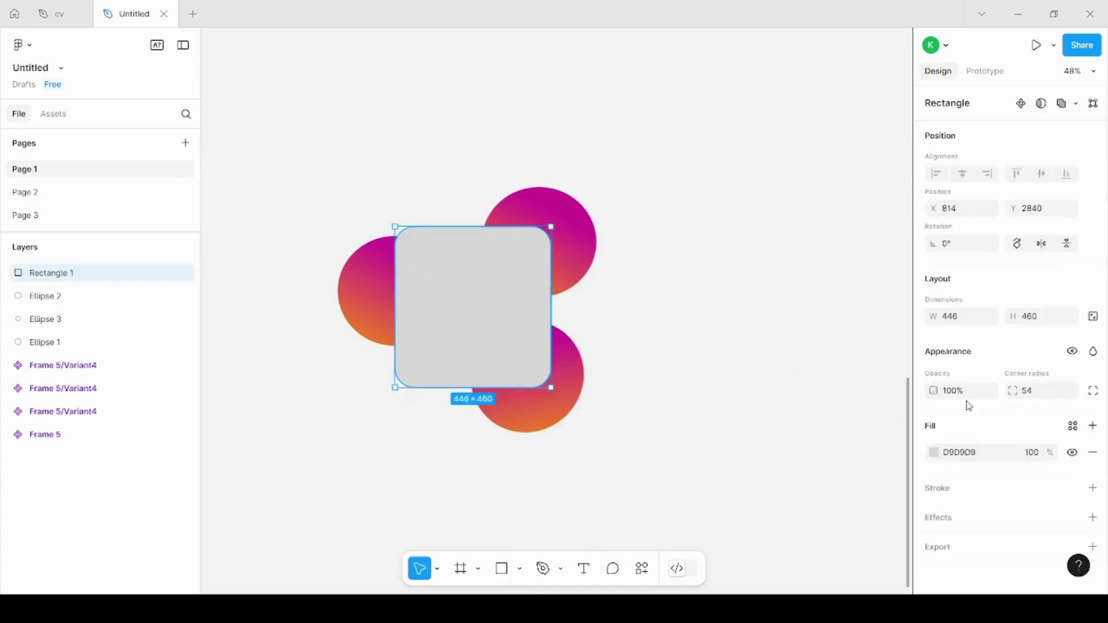
pyautogui.click(933, 452)
pyautogui.moveTo(752, 317); pyautogui.dragTo(724, 279)
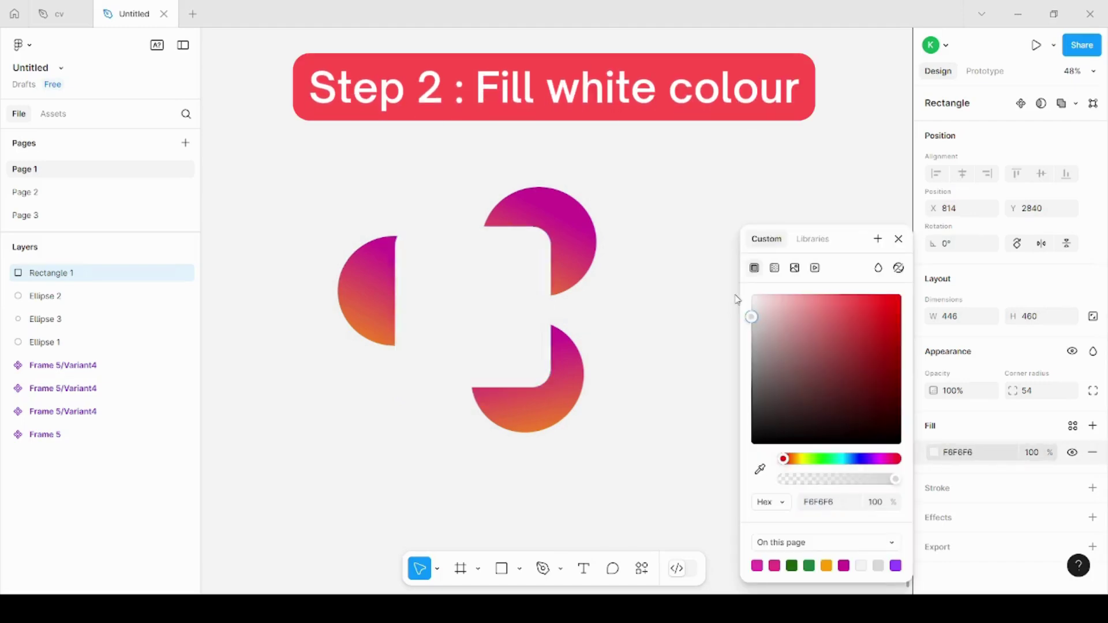
pyautogui.click(659, 325)
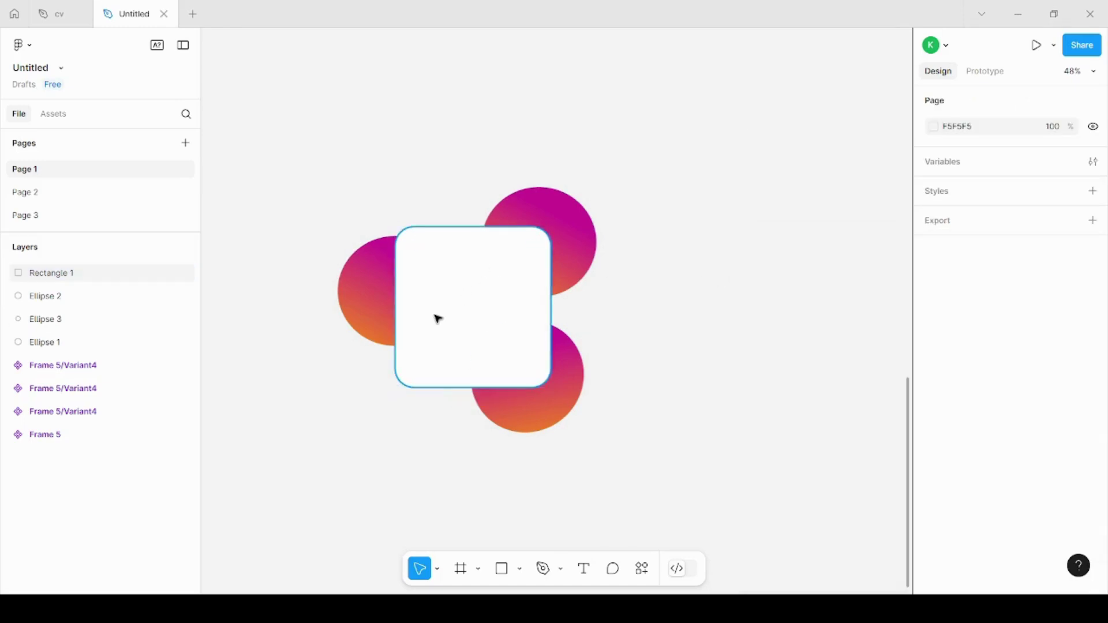
# Lower the white rectangle's fill opacity to 25% so it turns translucent
pyautogui.click(438, 317)
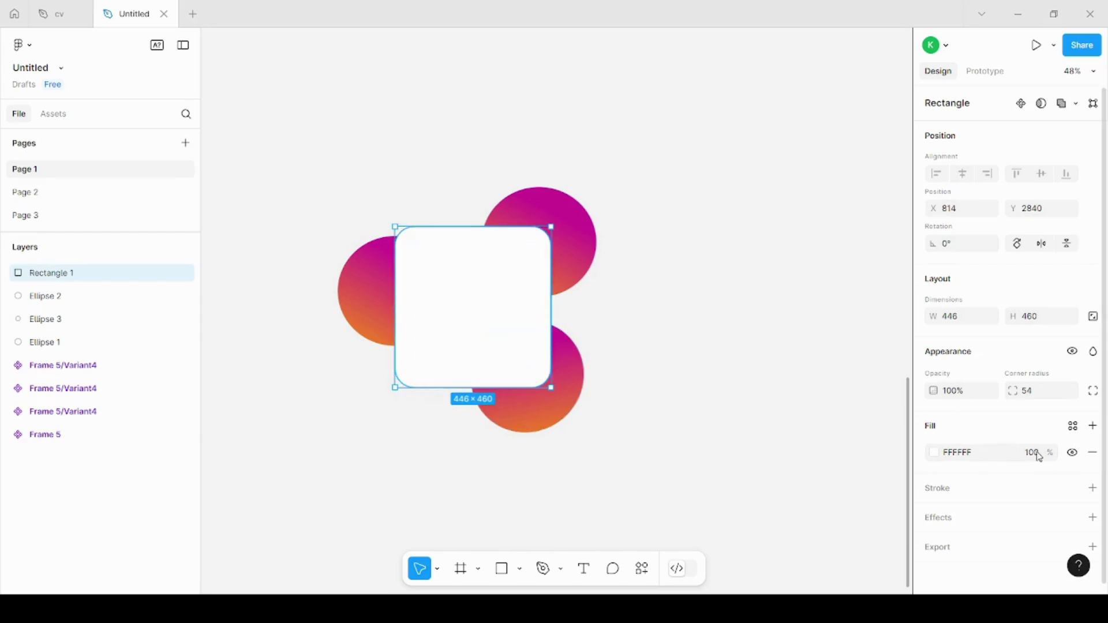
pyautogui.click(934, 452)
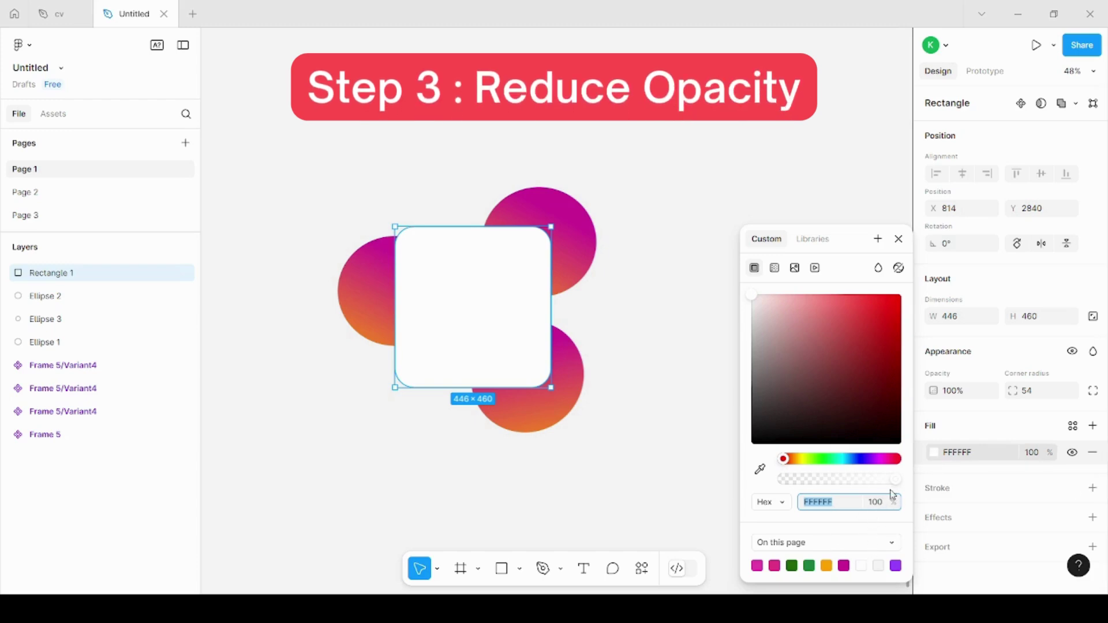
pyautogui.moveTo(897, 483); pyautogui.dragTo(816, 492)
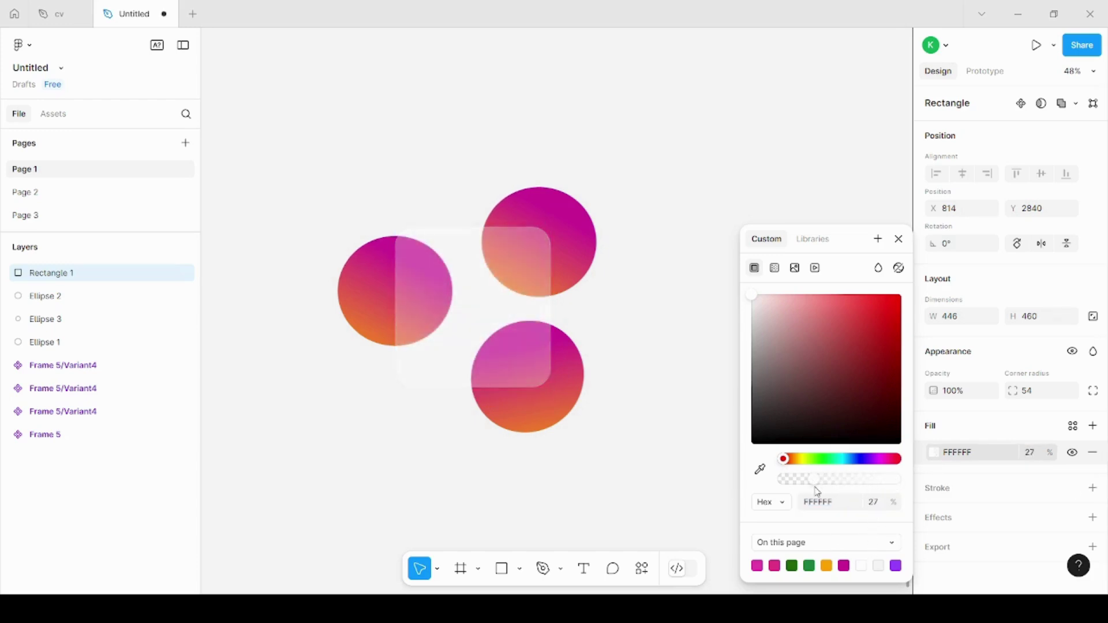
pyautogui.click(878, 506)
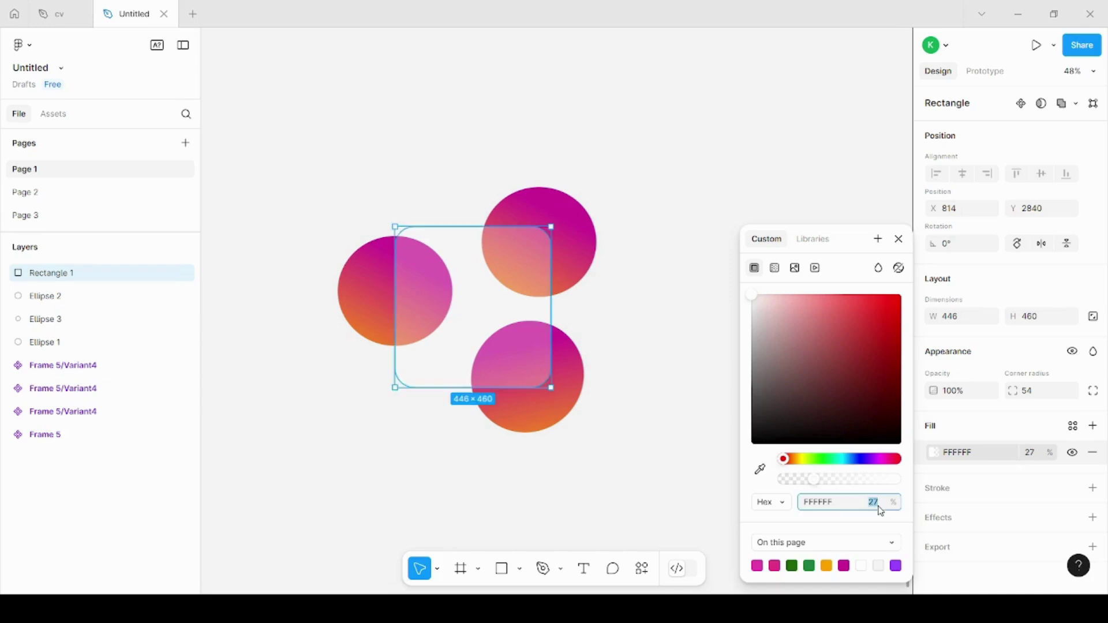
pyautogui.write('25')
pyautogui.click(773, 399)
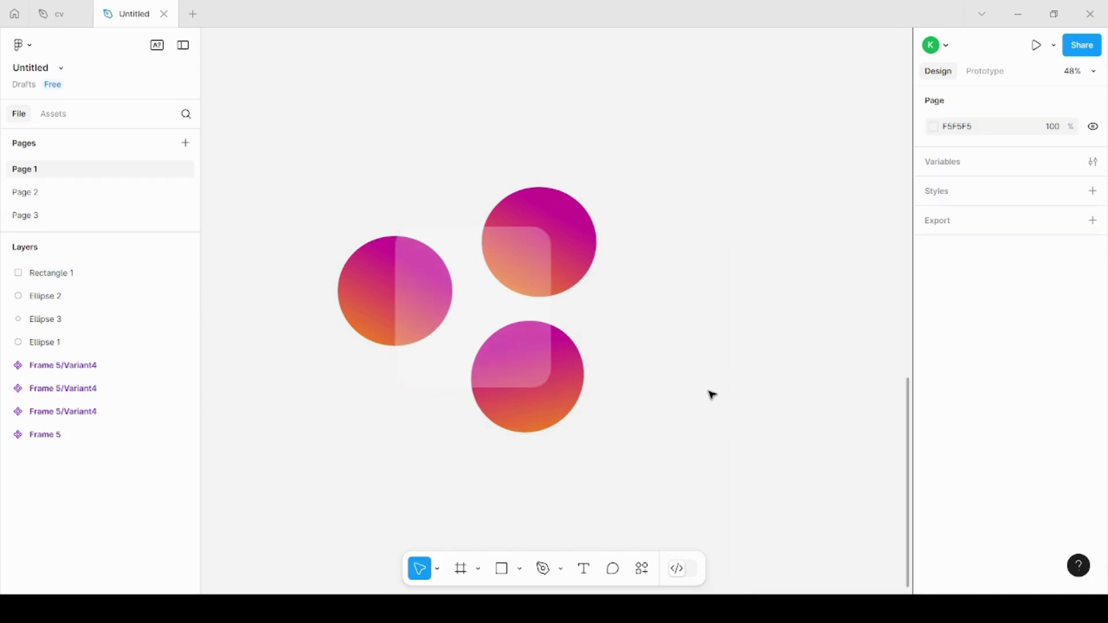
pyautogui.click(453, 326)
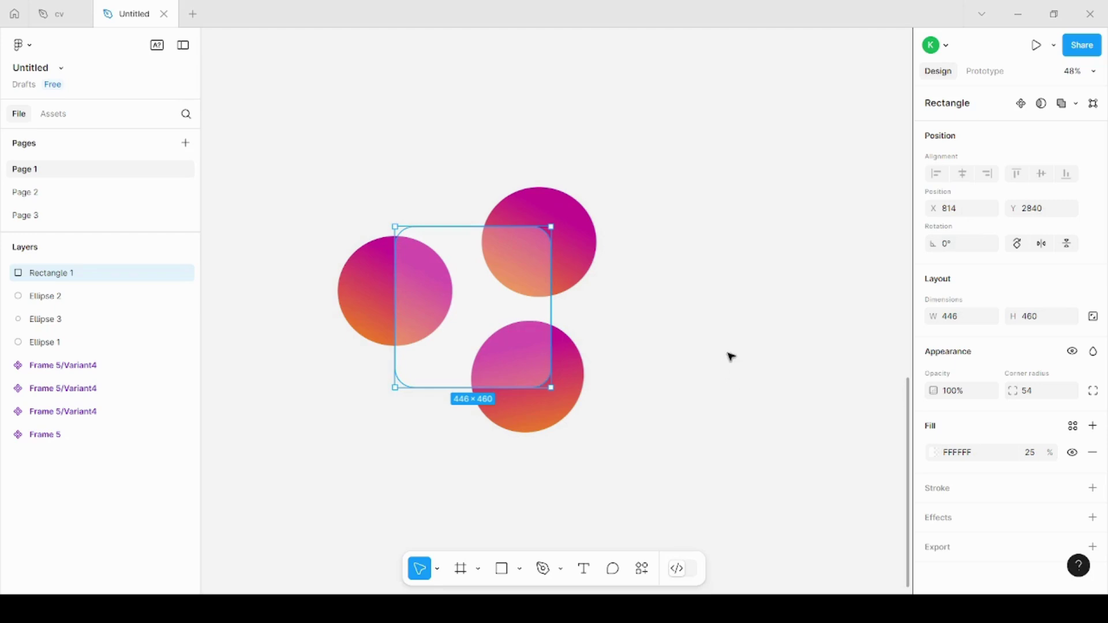
# Add a Background blur effect to the card with a blur amount of 25
pyautogui.click(937, 522)
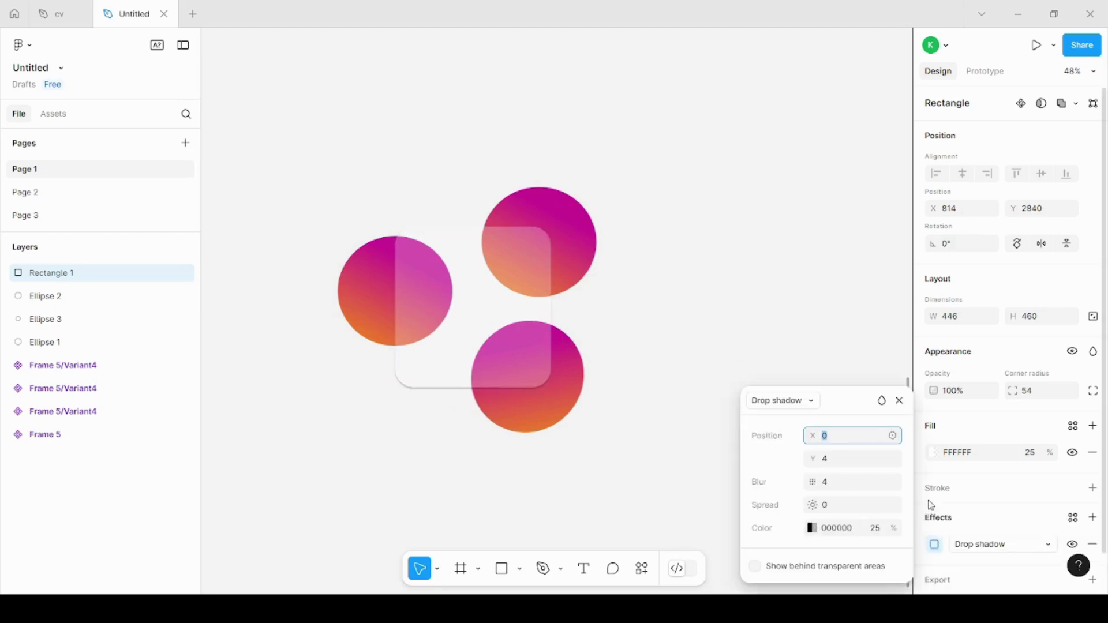
pyautogui.click(1044, 545)
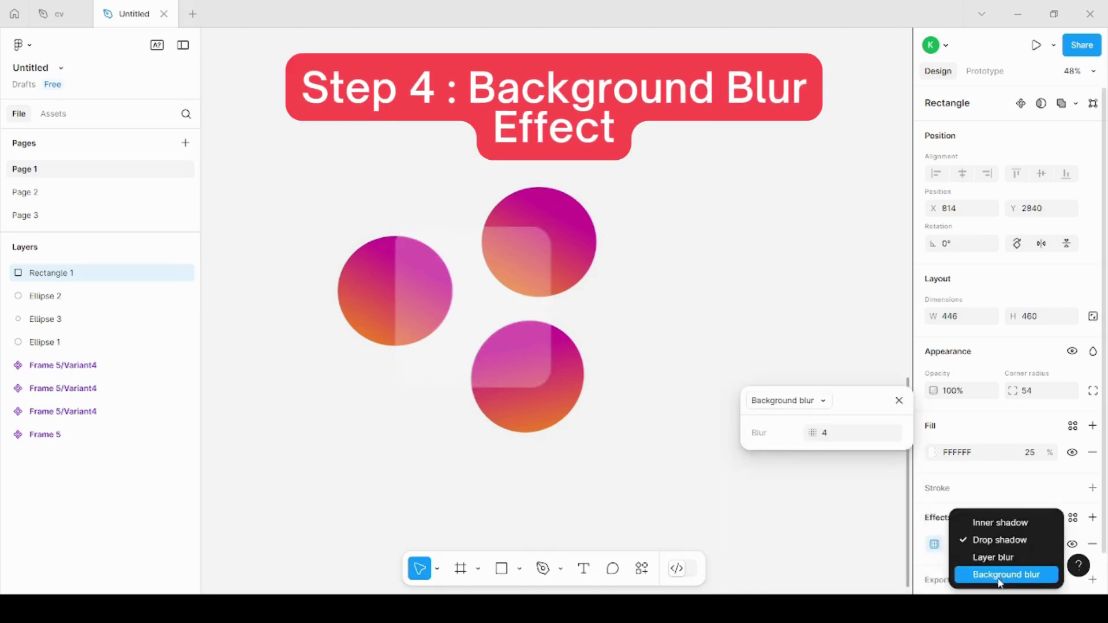
pyautogui.click(999, 575)
pyautogui.click(836, 435)
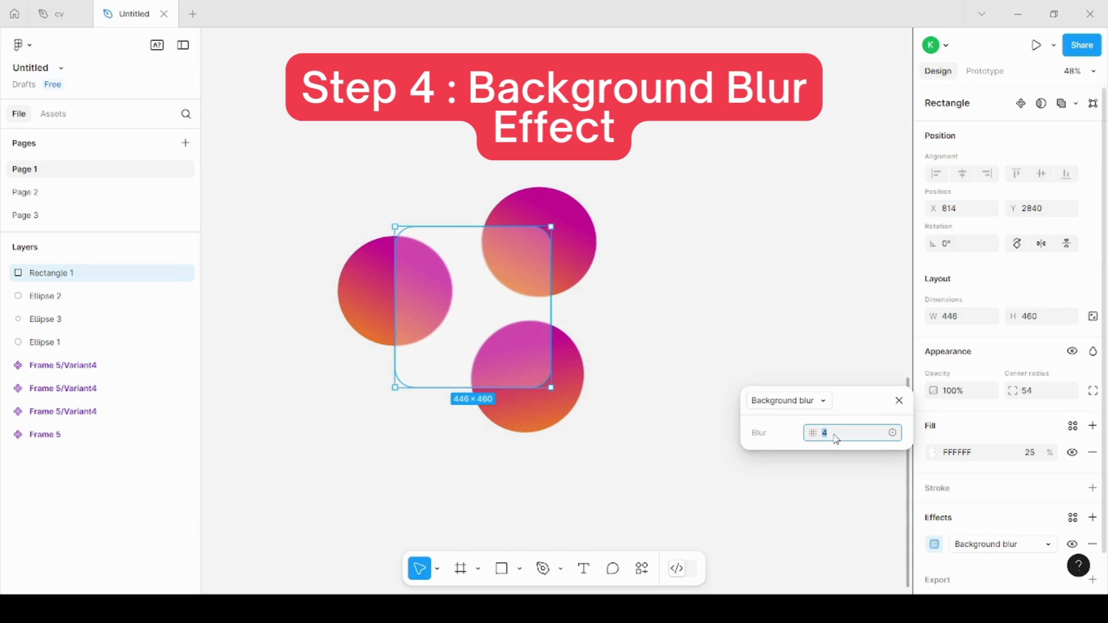
pyautogui.write('27')
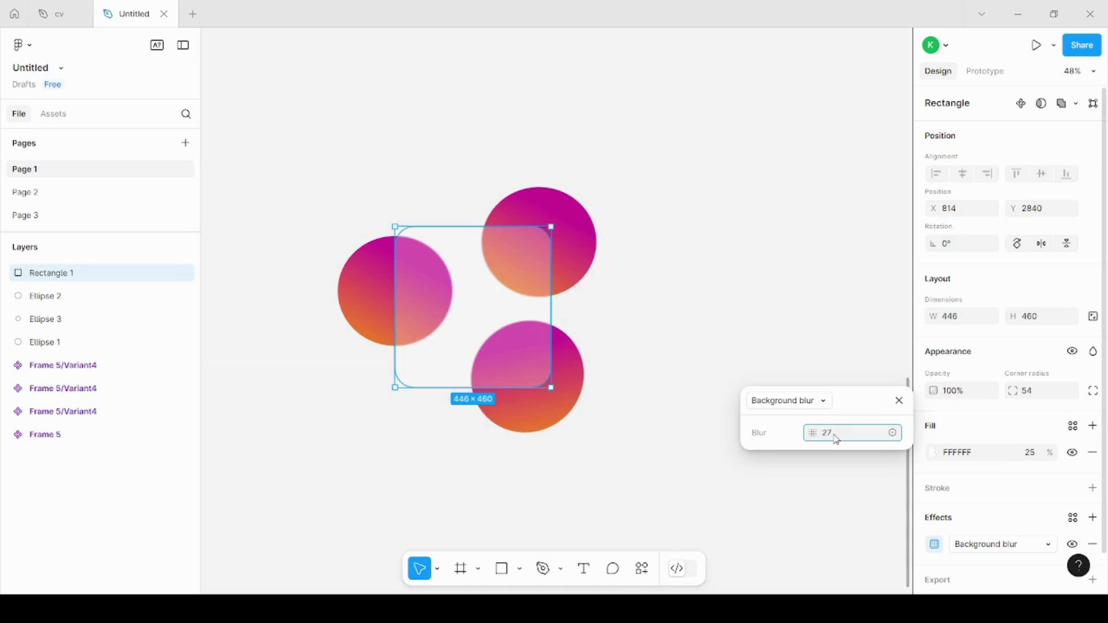
pyautogui.press('Return')
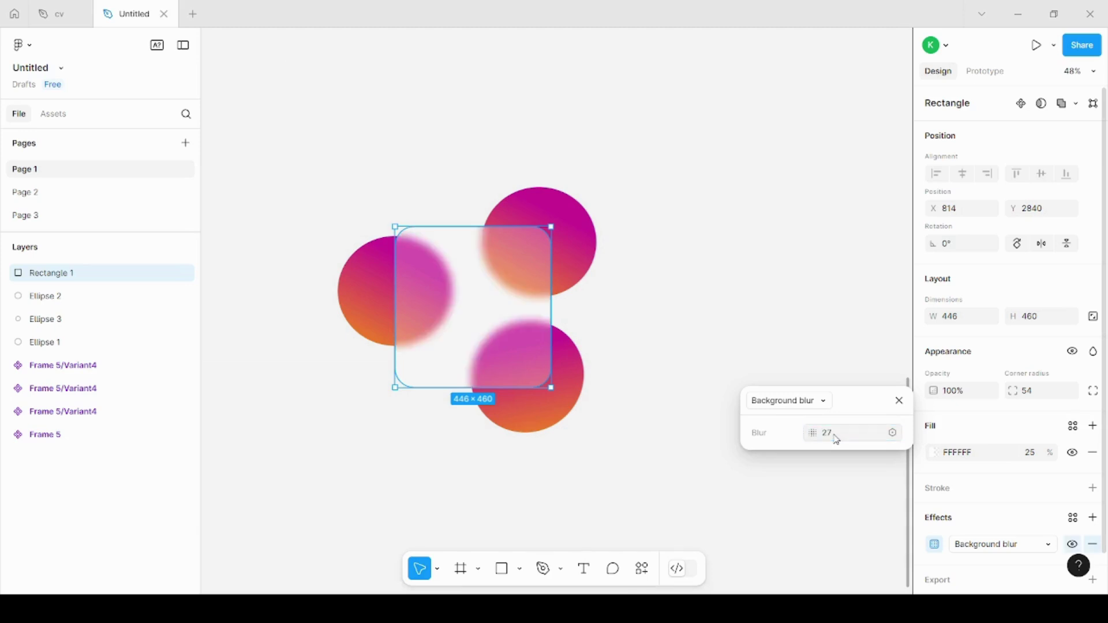
pyautogui.click(836, 439)
pyautogui.write('25')
pyautogui.press('Return')
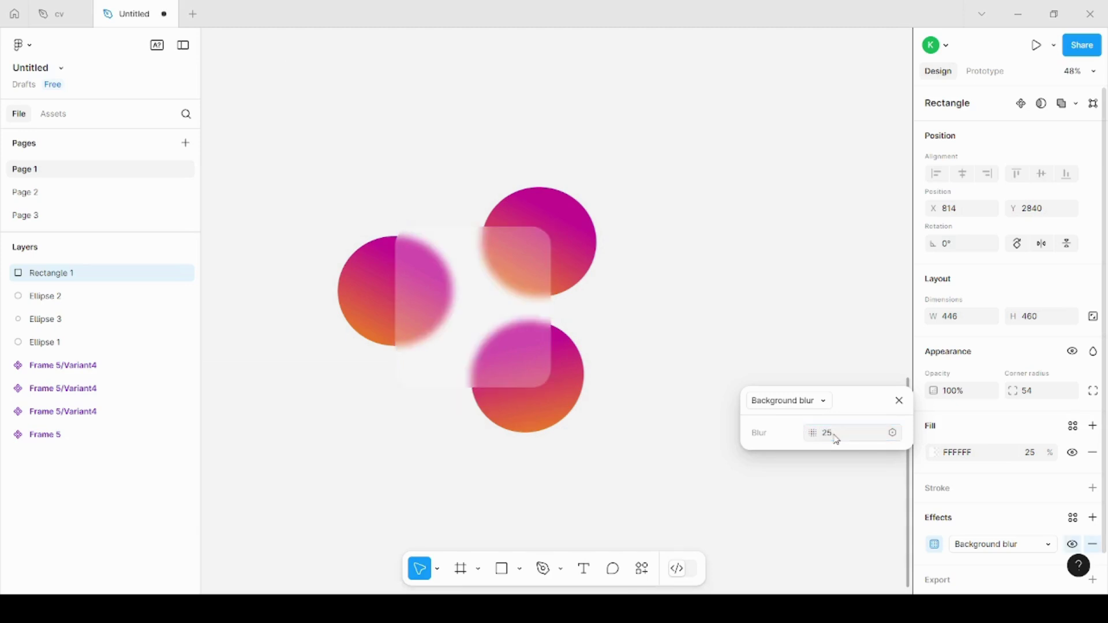
pyautogui.click(635, 412)
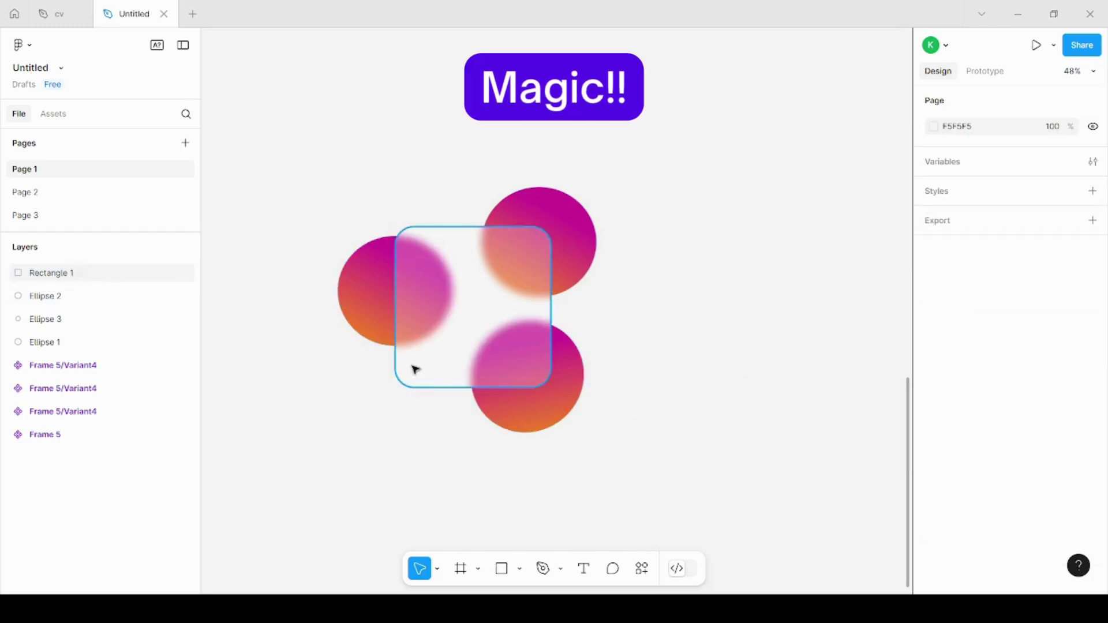
pyautogui.click(515, 308)
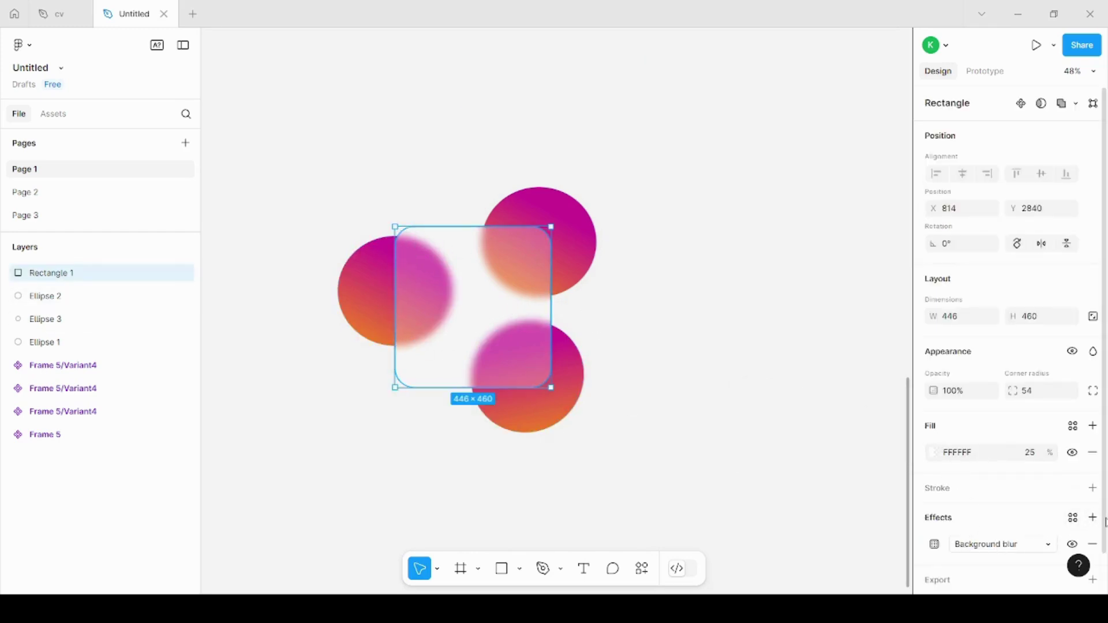
# Add a drop shadow with X offset 6, Y offset 4 and blur 30
pyautogui.click(1093, 517)
pyautogui.write('6')
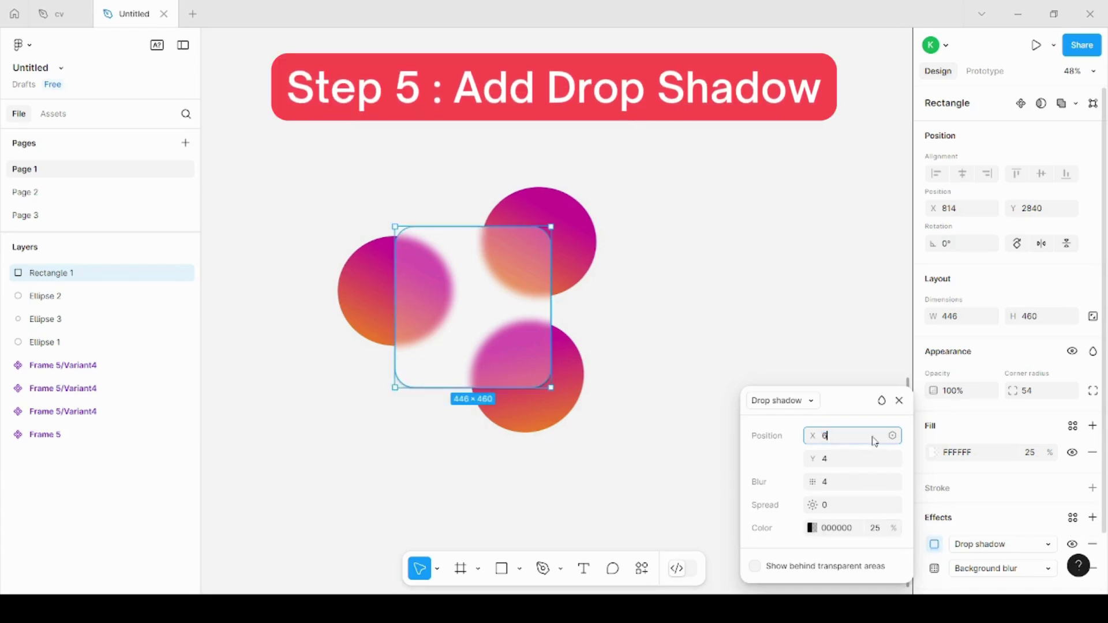
pyautogui.press('Return')
pyautogui.click(860, 465)
pyautogui.write('6')
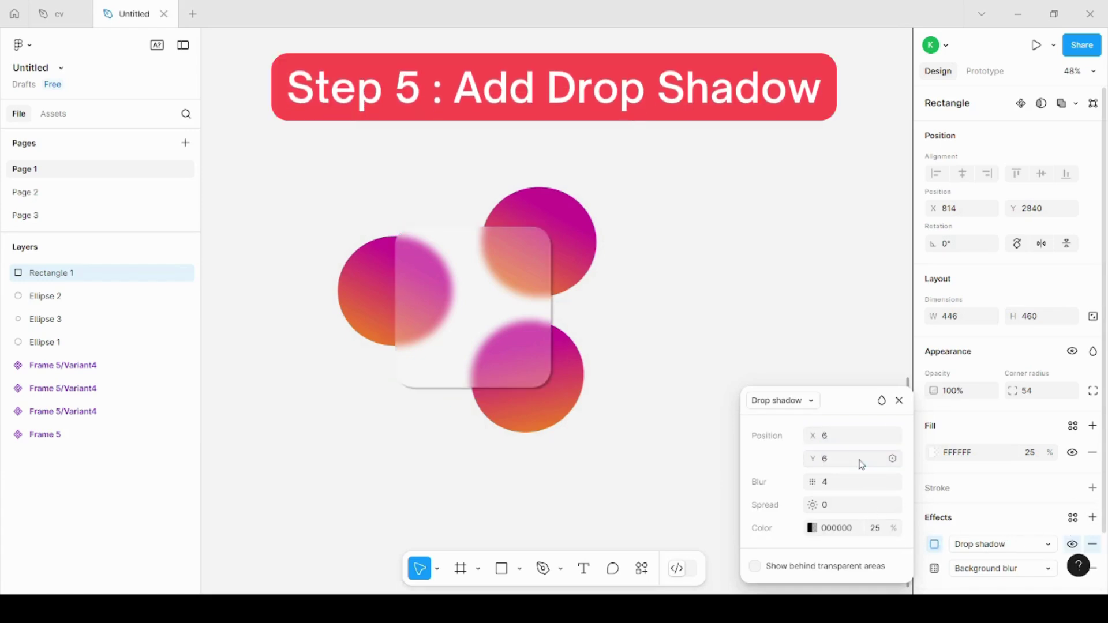
pyautogui.click(860, 485)
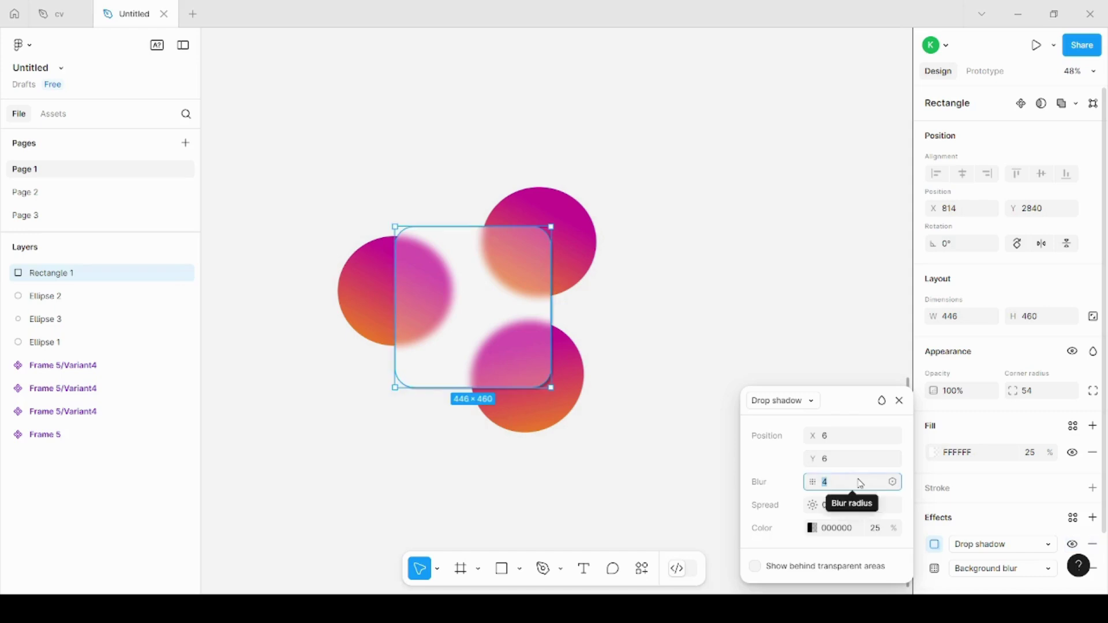
pyautogui.write('25')
pyautogui.press('Return')
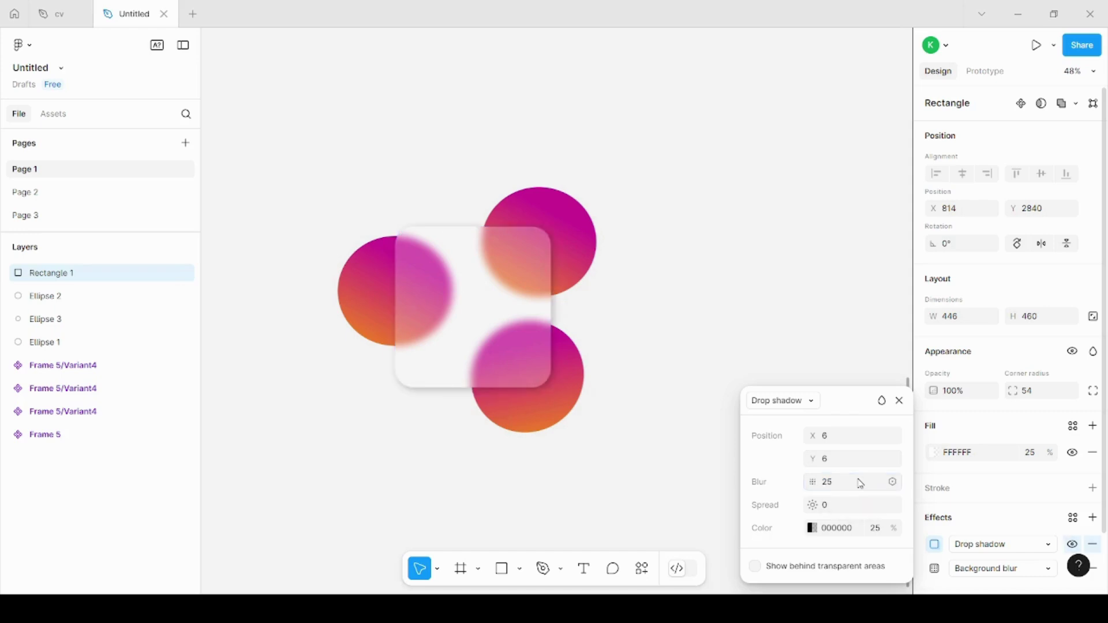
pyautogui.click(860, 484)
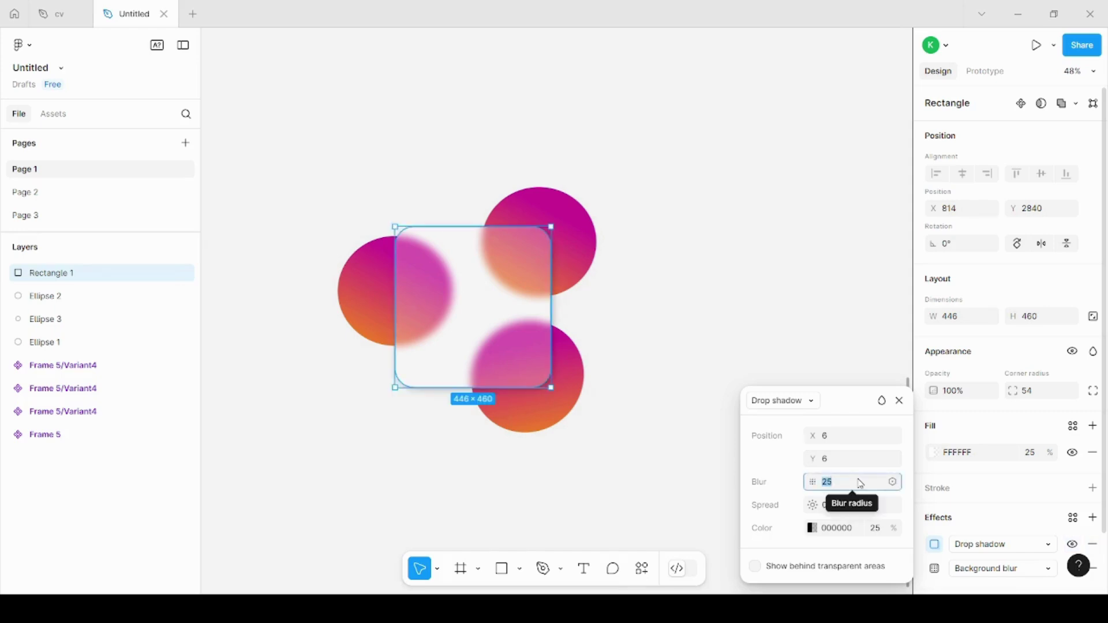
pyautogui.write('30')
pyautogui.press('Return')
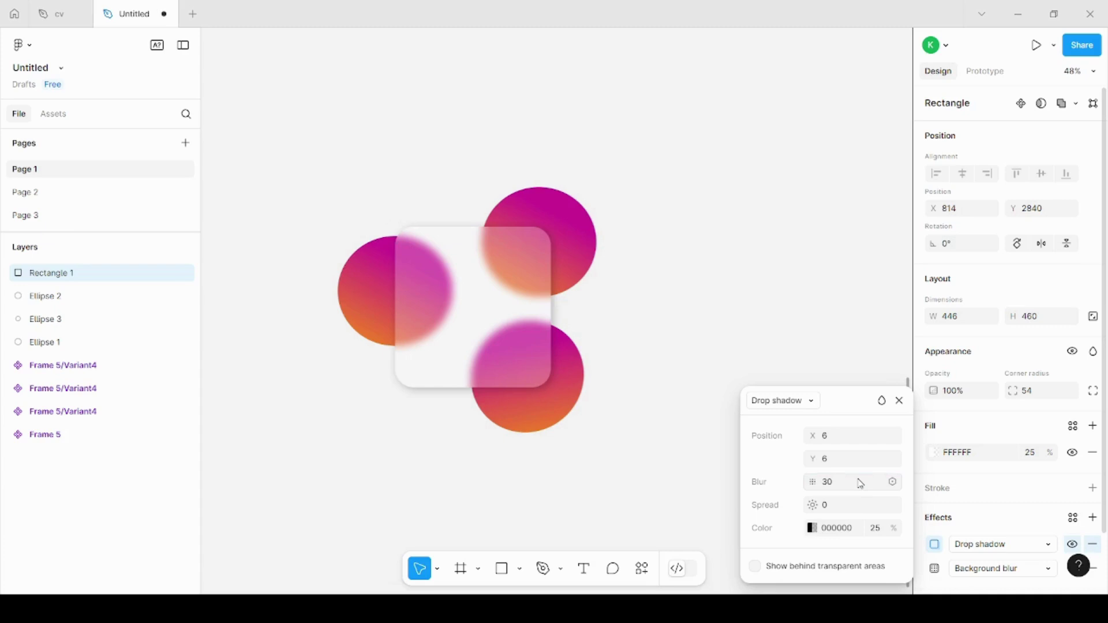
pyautogui.click(853, 459)
pyautogui.write('4')
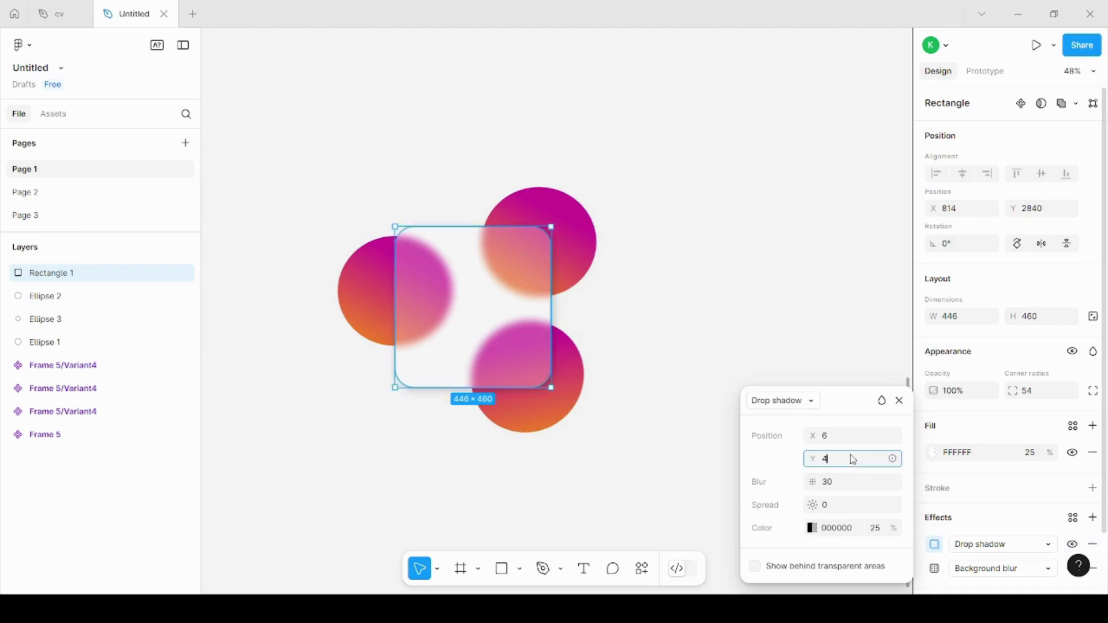
pyautogui.press('Return')
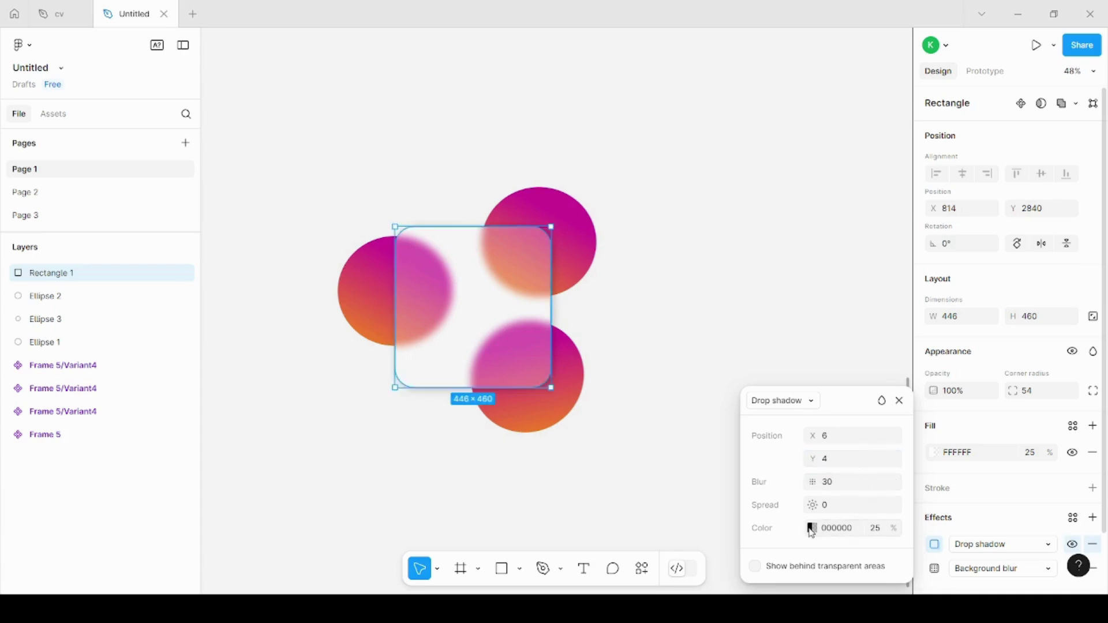
# Lower the shadow colour's opacity to 10%
pyautogui.click(878, 528)
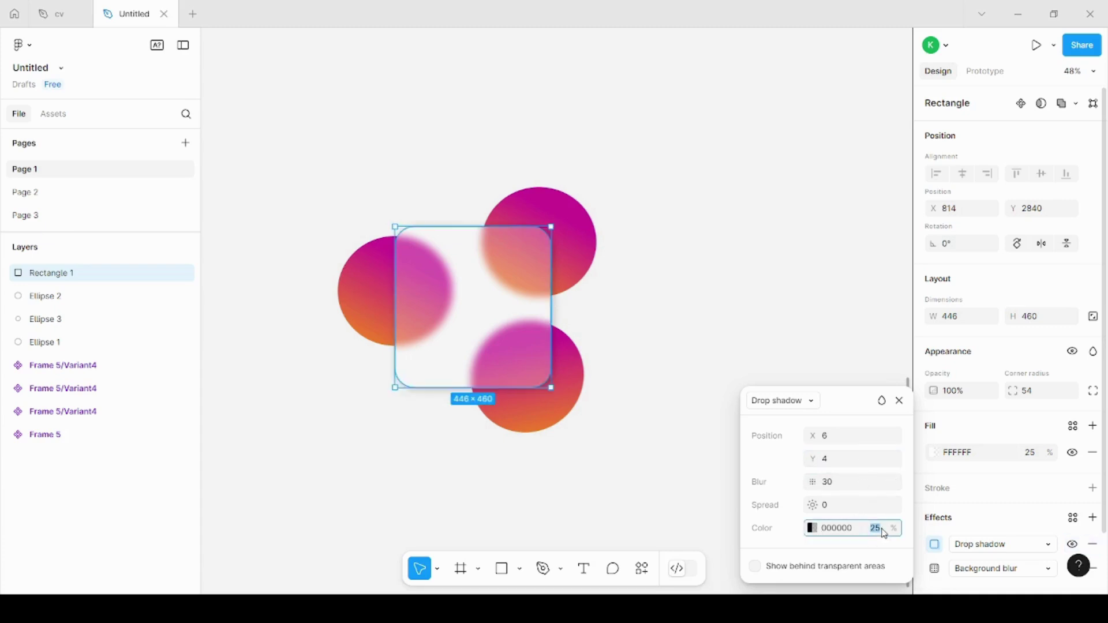
pyautogui.write('20')
pyautogui.press('Return')
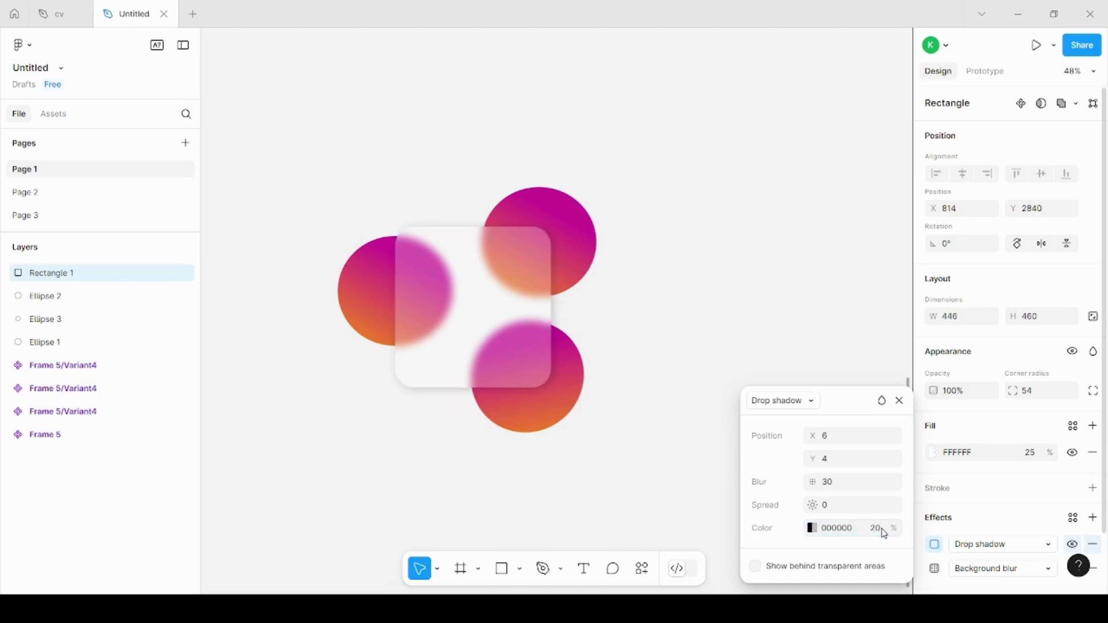
pyautogui.click(878, 529)
pyautogui.write('1')
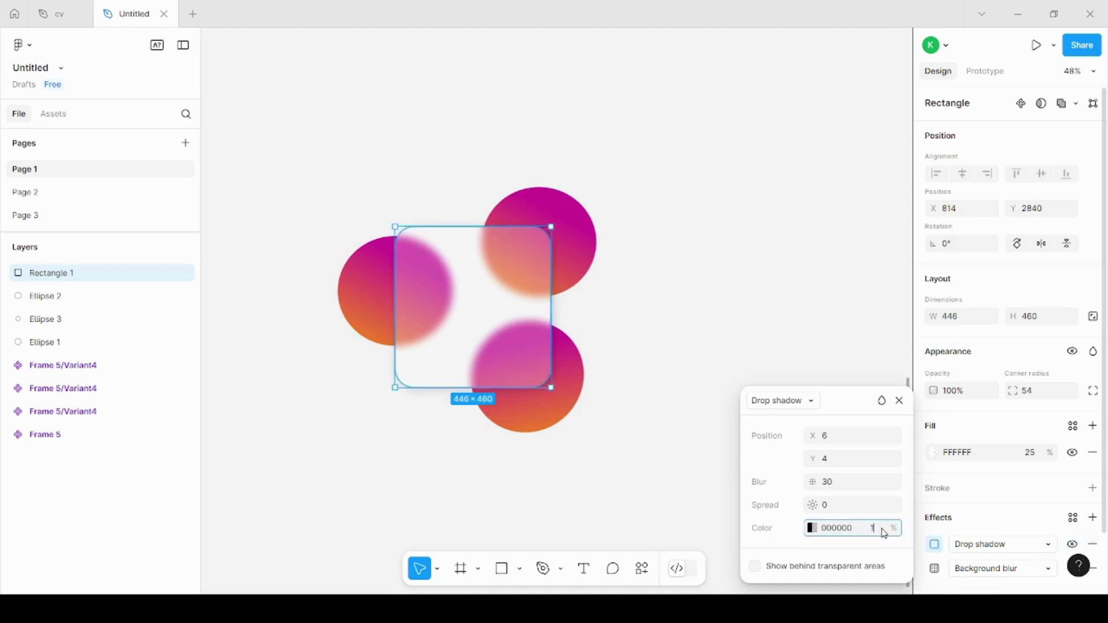
pyautogui.write('5')
pyautogui.press('Return')
pyautogui.click(883, 531)
pyautogui.write('0')
pyautogui.press('Return')
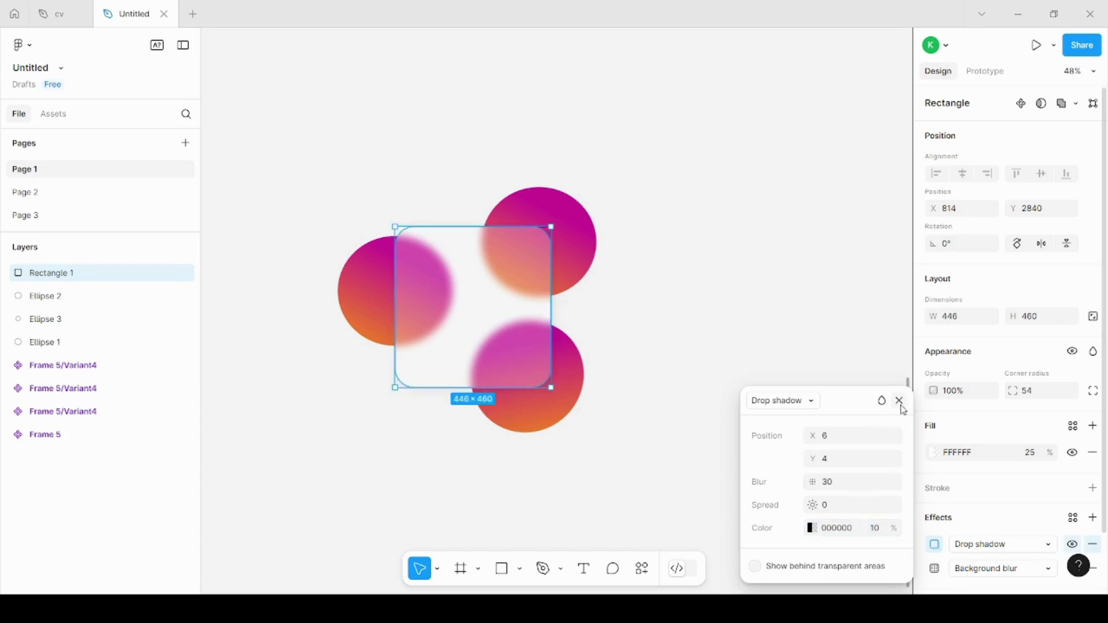
pyautogui.click(899, 401)
# Set the Glass Effect text to size 96, position it on the card and colour it grey
pyautogui.click(760, 350)
pyautogui.write('Glass Effect')
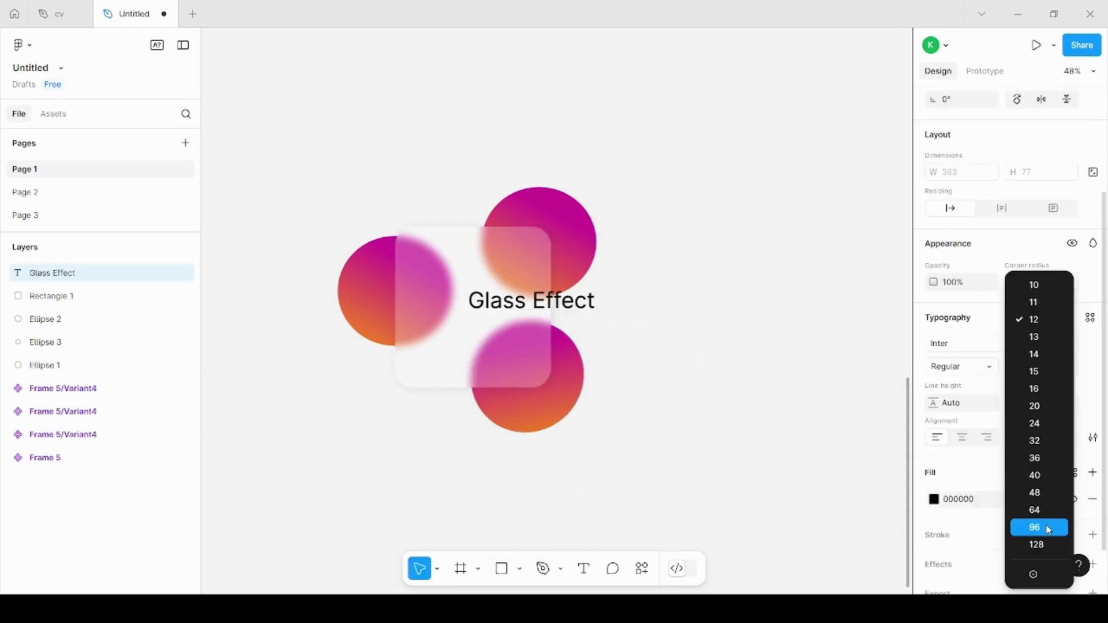
pyautogui.click(1036, 527)
pyautogui.moveTo(614, 316)
pyautogui.mouseDown()
pyautogui.moveTo(559, 314)
pyautogui.moveTo(603, 304)
pyautogui.mouseUp()
pyautogui.click(934, 499)
pyautogui.click(752, 303)
pyautogui.moveTo(750, 311); pyautogui.dragTo(750, 361)
pyautogui.click(446, 314)
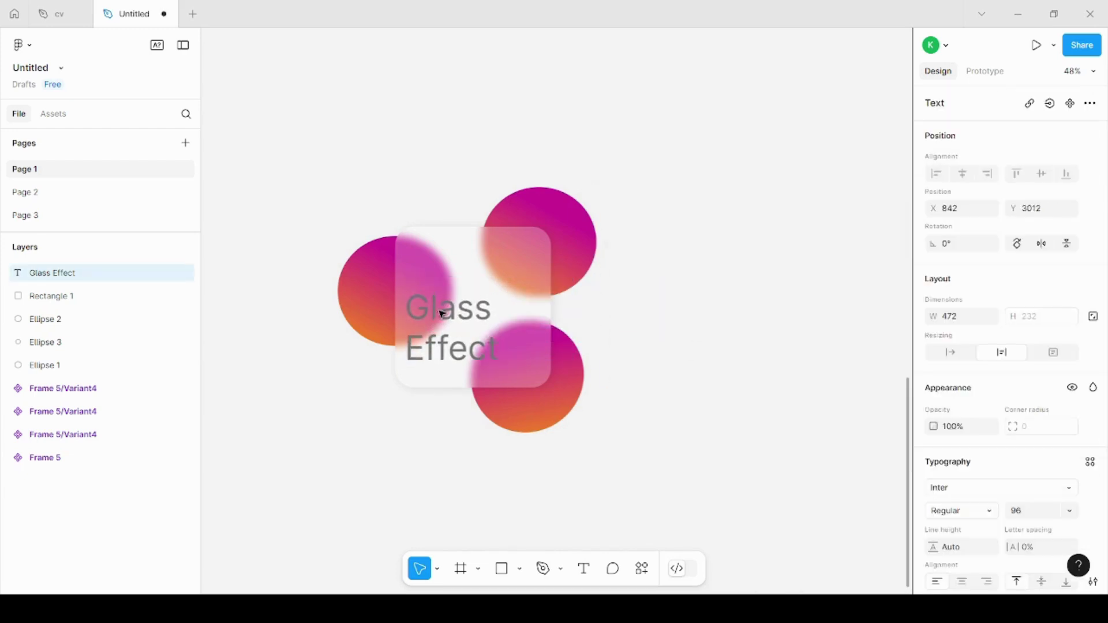
# Change the page background from light to dark charcoal 262626
pyautogui.click(631, 324)
pyautogui.click(934, 126)
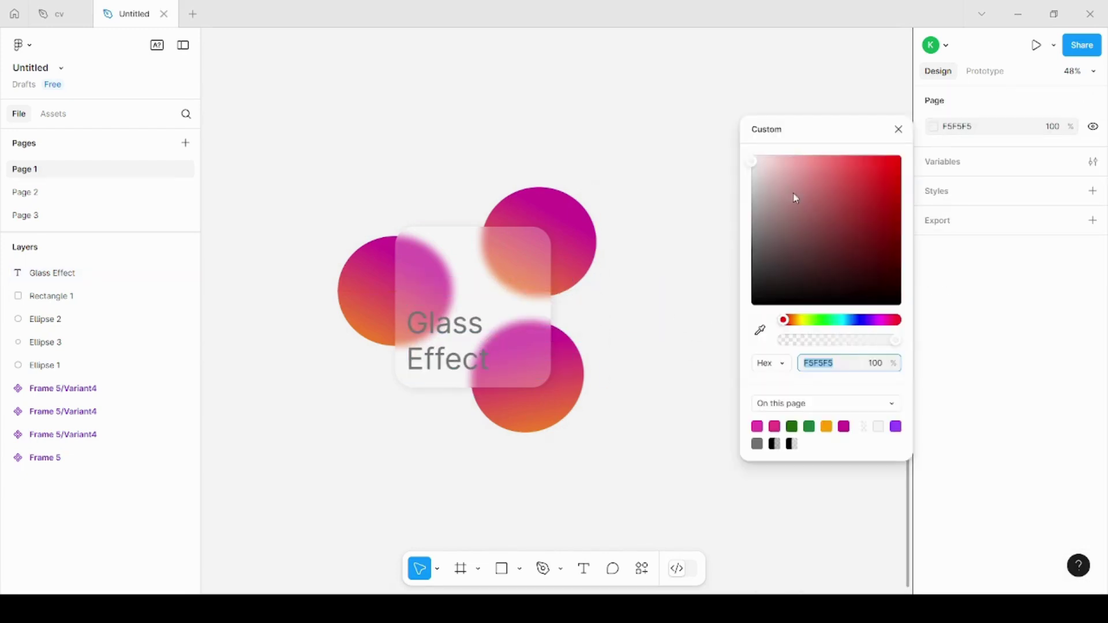
pyautogui.moveTo(757, 161); pyautogui.dragTo(727, 232)
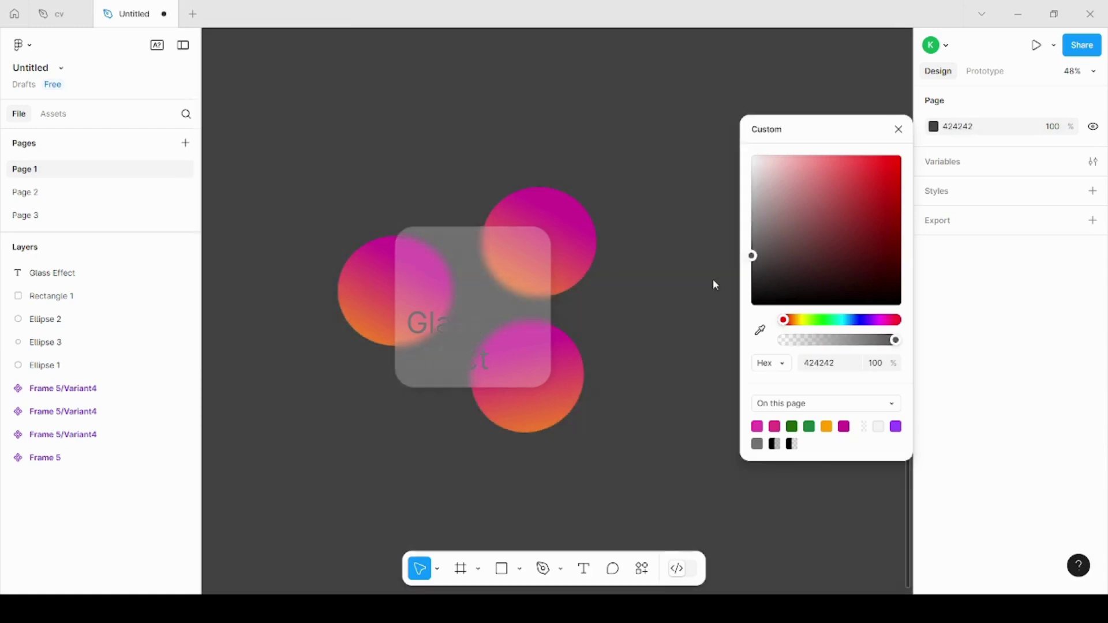
pyautogui.moveTo(728, 232); pyautogui.dragTo(710, 329)
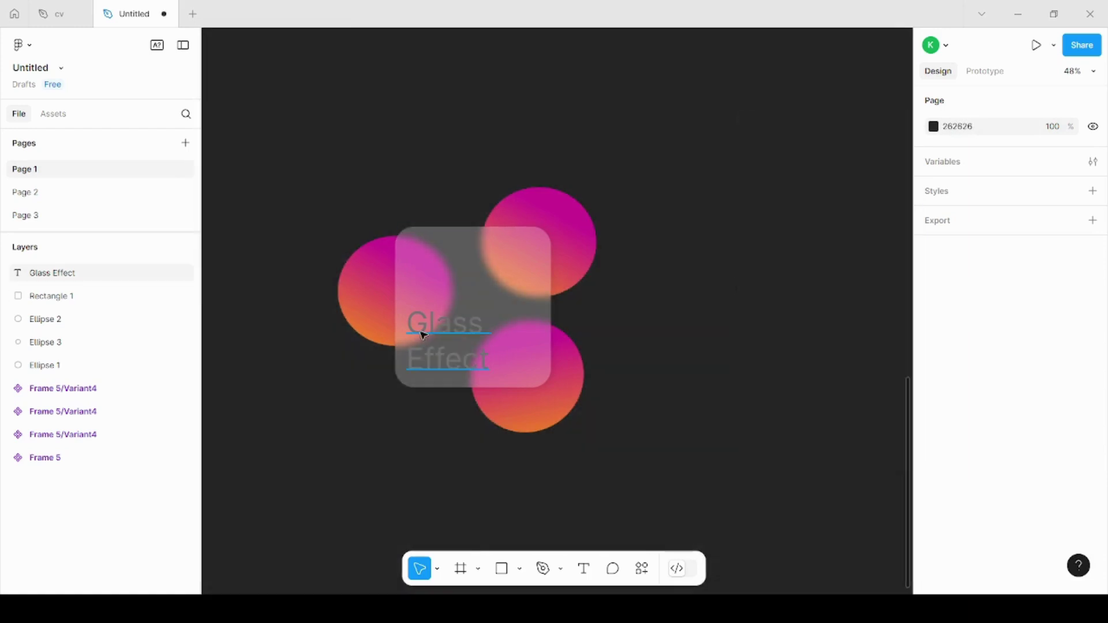
pyautogui.click(517, 349)
pyautogui.scroll(-2, 965, 520)
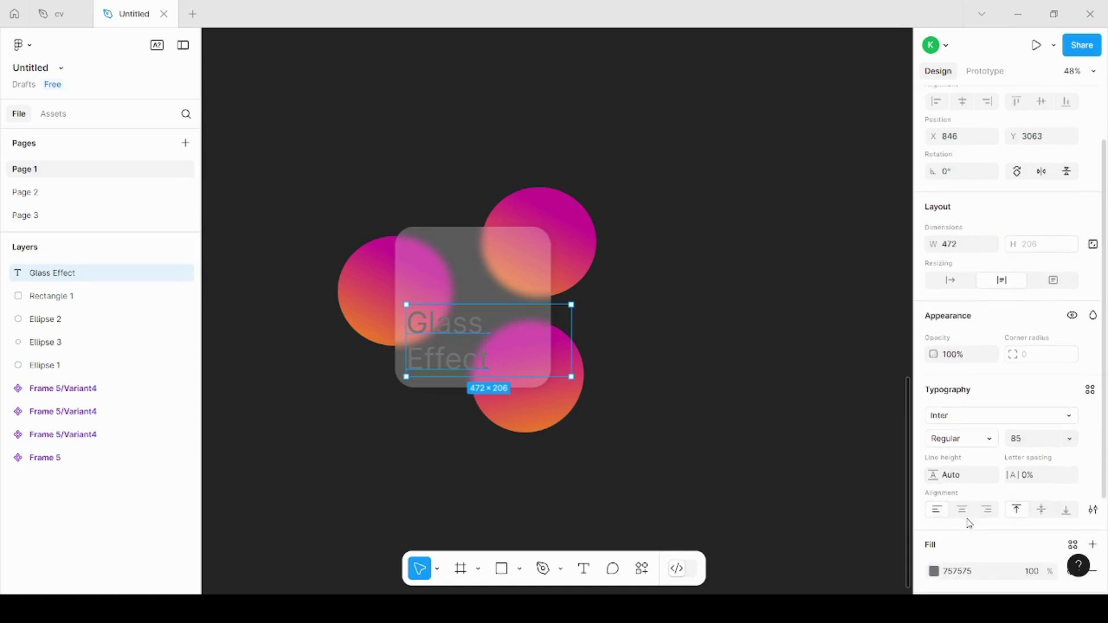
# Recolour the Glass Effect title to off-white F7F7F7
pyautogui.click(935, 572)
pyautogui.moveTo(753, 359); pyautogui.dragTo(697, 254)
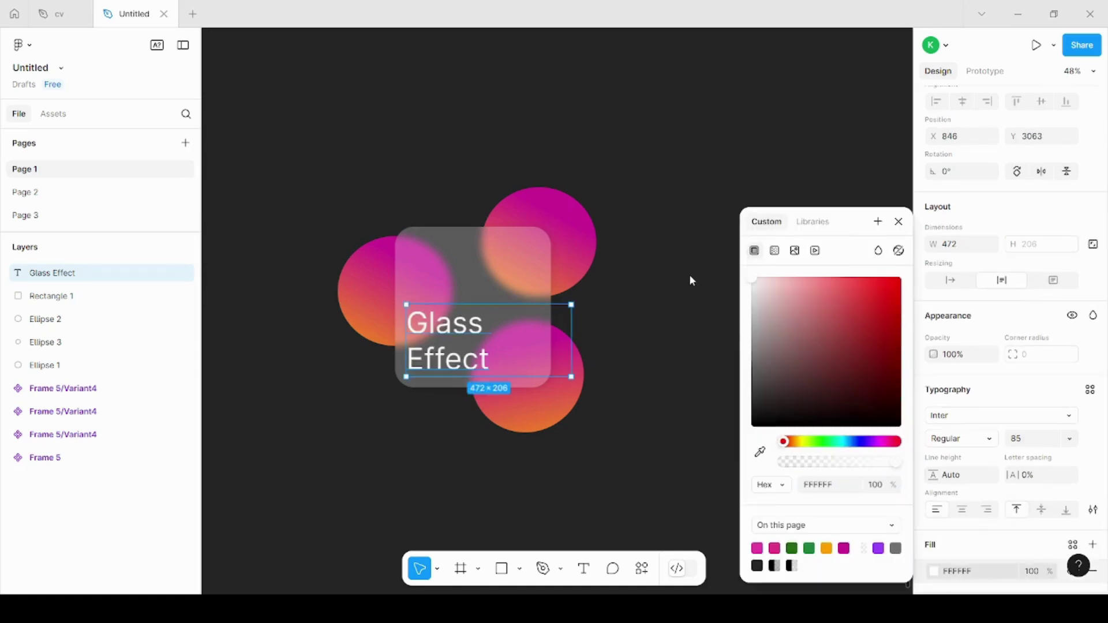
pyautogui.click(748, 285)
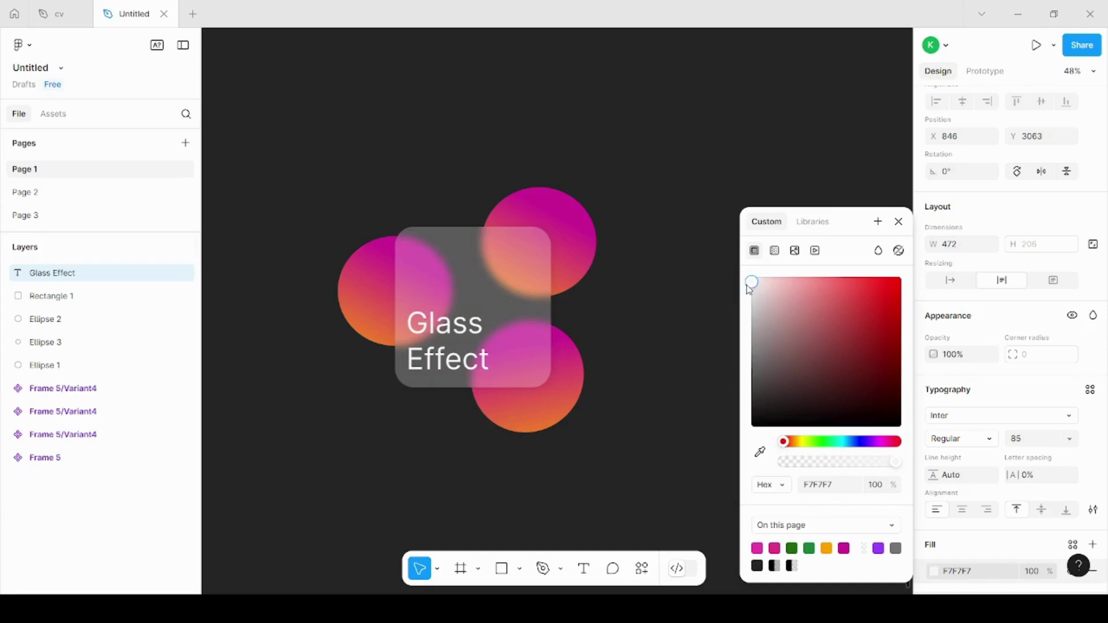
pyautogui.click(899, 222)
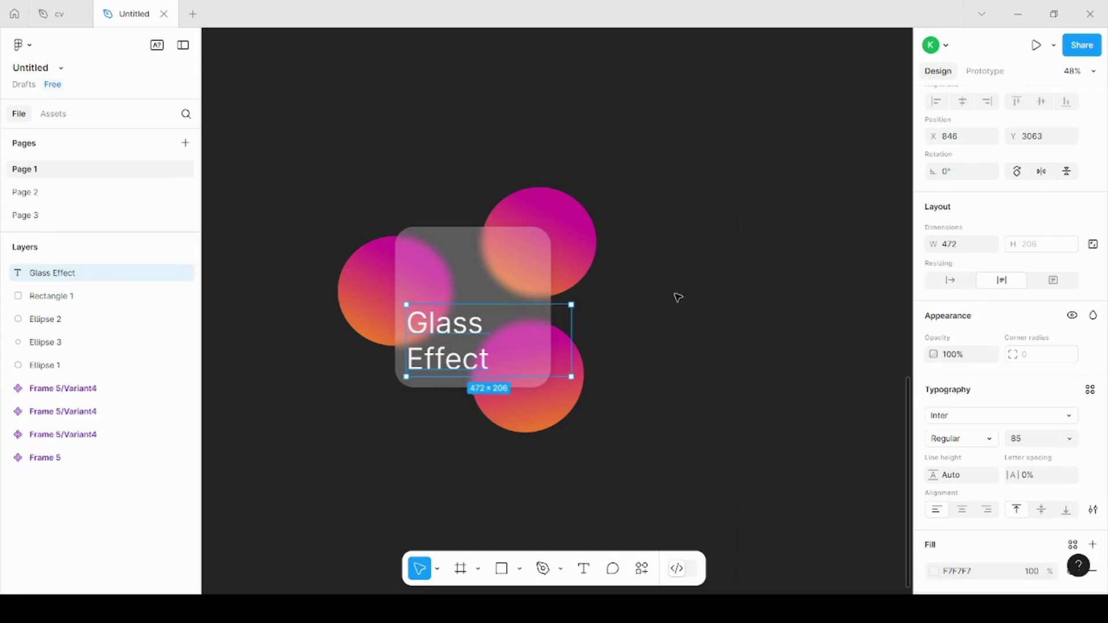
pyautogui.click(681, 312)
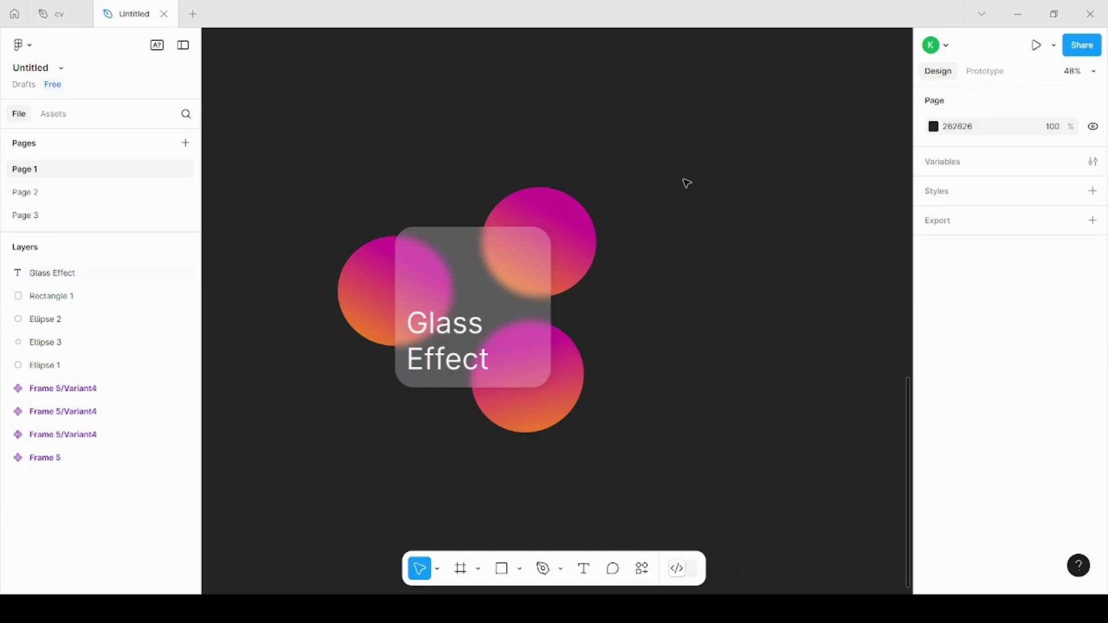